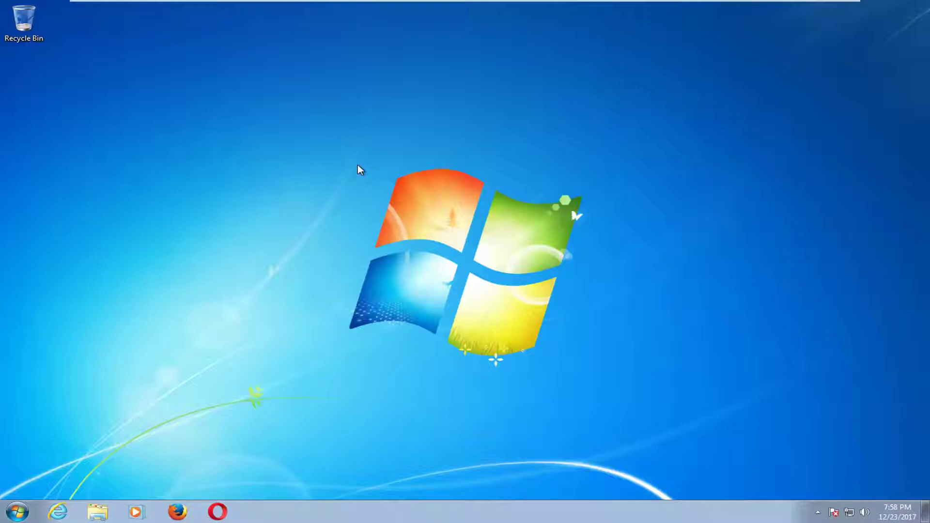
- Search Start for cmd and launch Command Prompt as administrator
{"action": "left_click", "coordinate": [17, 512]}
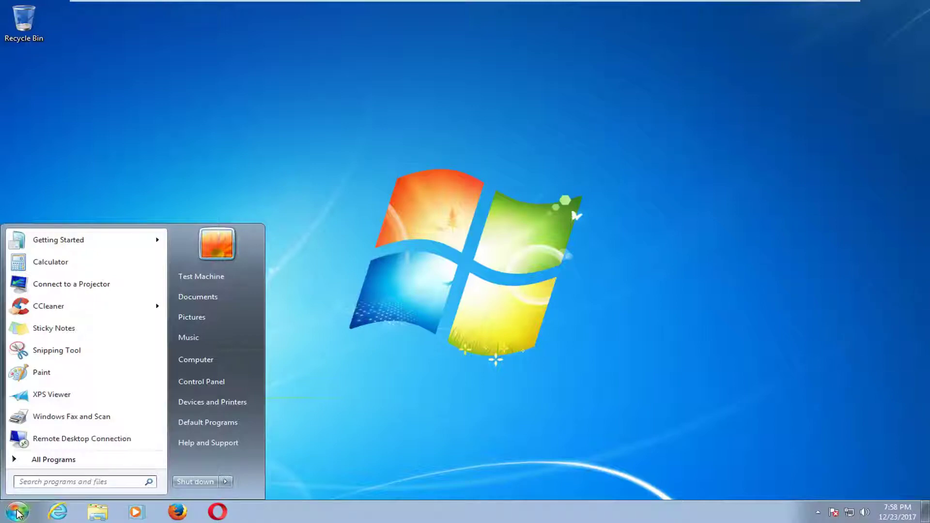
{"action": "type", "text": "cmd"}
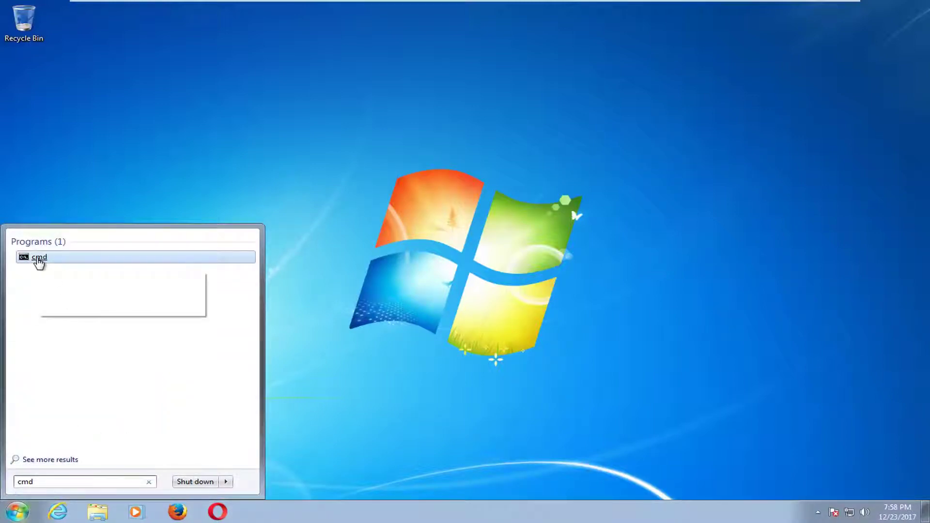
{"action": "right_click", "coordinate": [38, 262]}
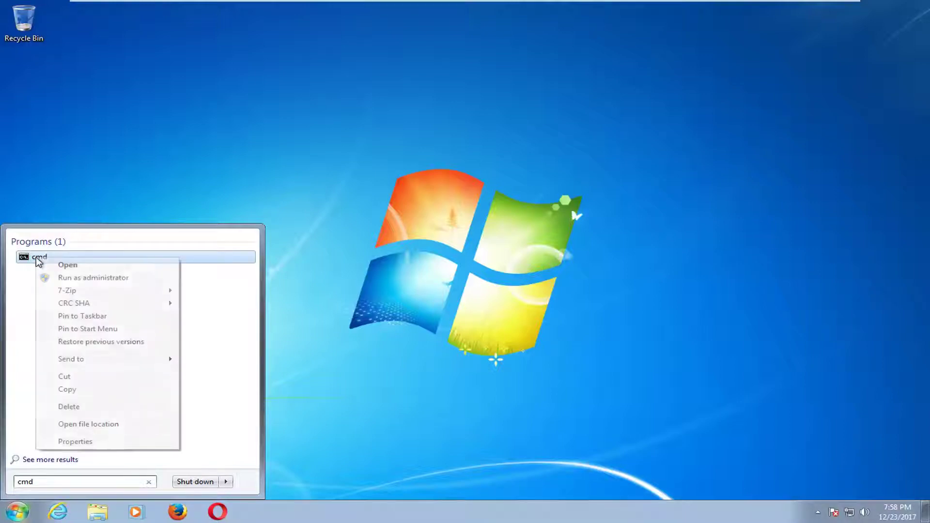
{"action": "left_click", "coordinate": [59, 278]}
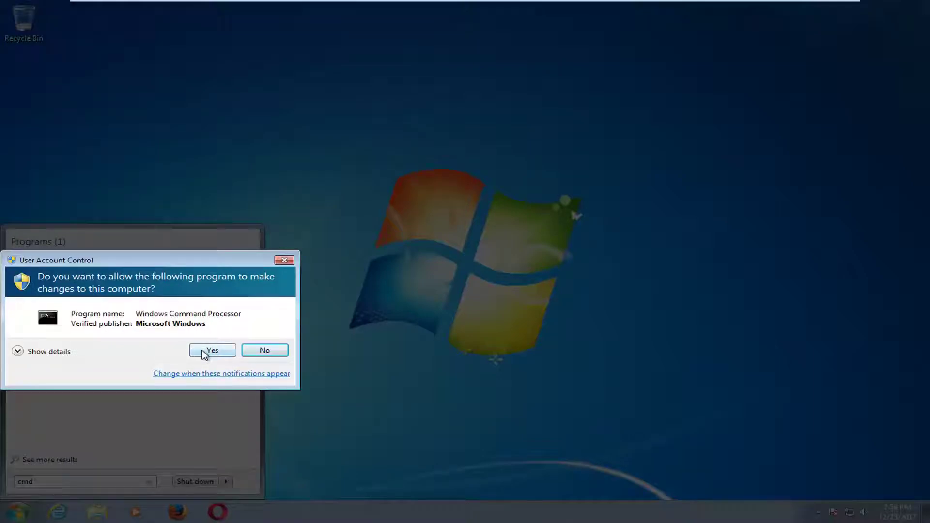
- Approve the UAC prompt to open an administrator Command Prompt for chkdsk C: /f
{"action": "left_click", "coordinate": [211, 351]}
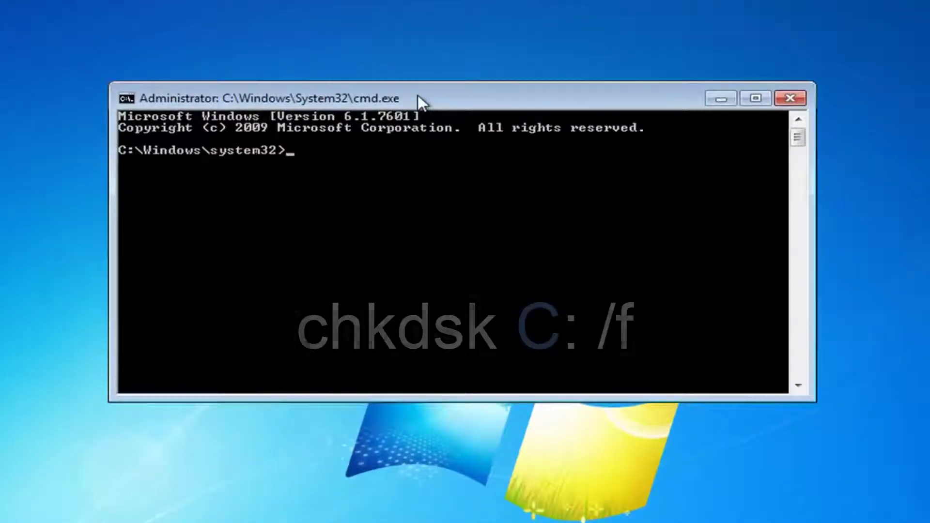
{"action": "type", "text": "chk"}
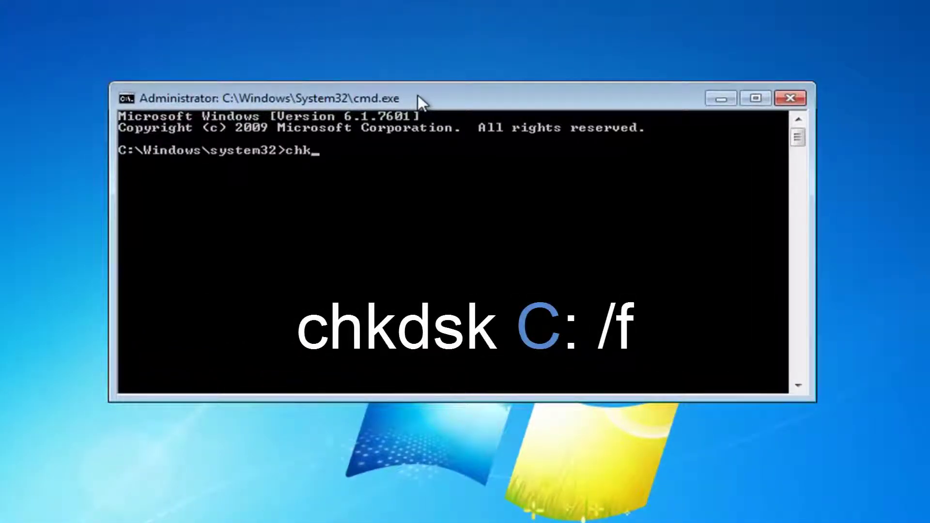
{"action": "type", "text": "dsk"}
{"action": "type", "text": " C:"}
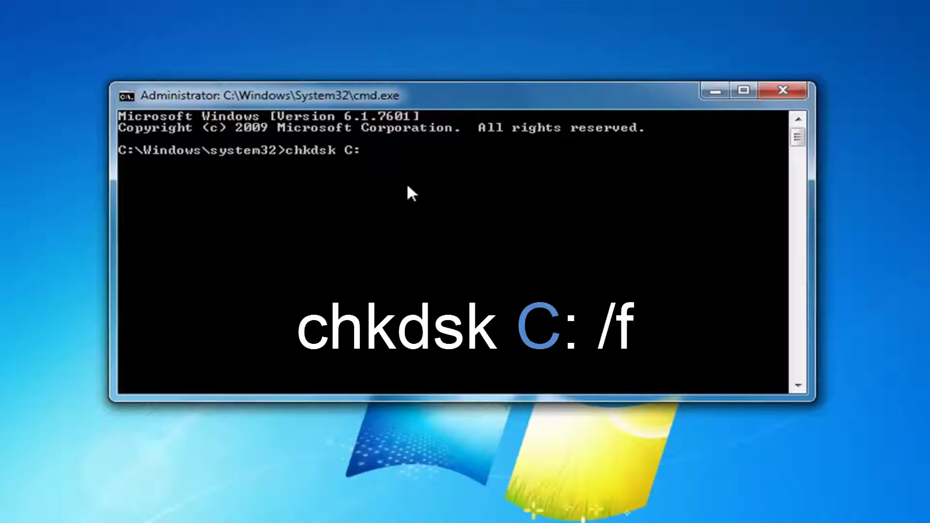
{"action": "type", "text": " /f"}
- Run chkdsk C: /f and answer Y to schedule the check at next restart
{"action": "key", "text": "Return"}
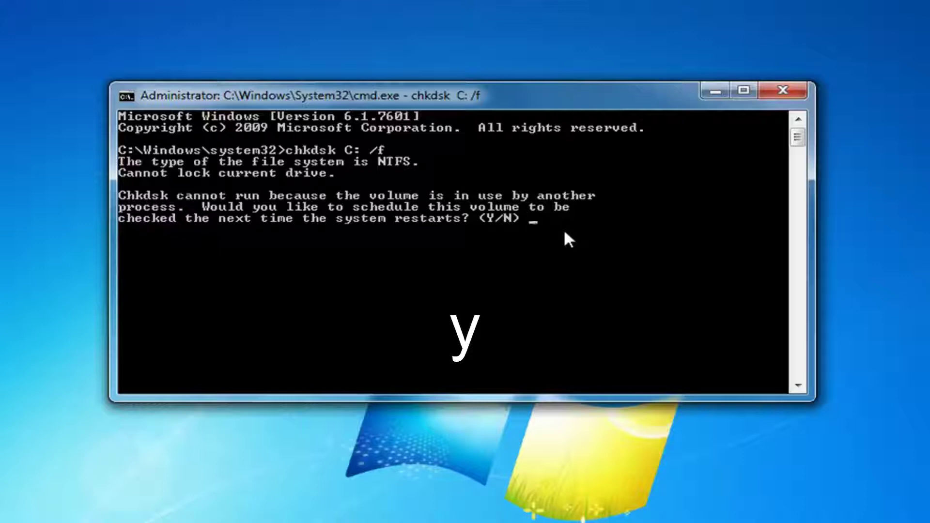
{"action": "type", "text": "y"}
{"action": "key", "text": "Return"}
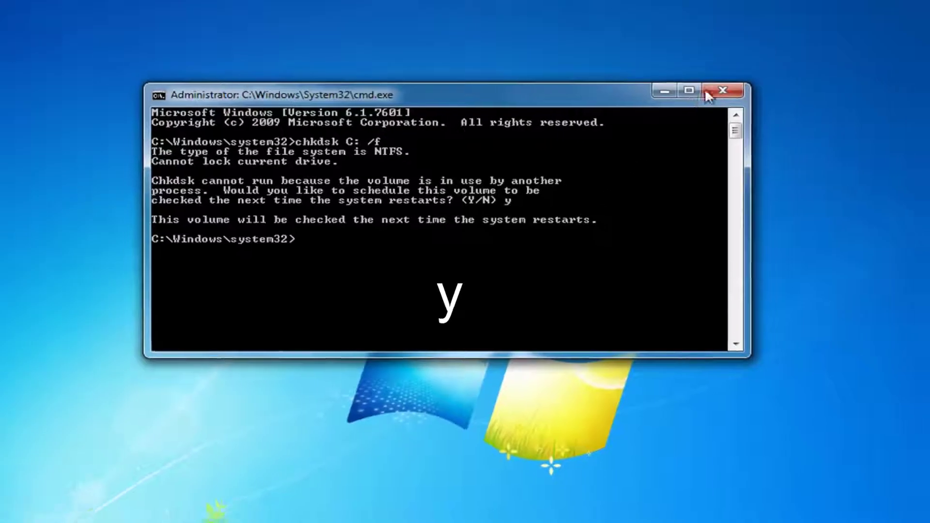
- Close the Command Prompt window and restart Windows from the Start power menu
{"action": "left_click", "coordinate": [708, 93]}
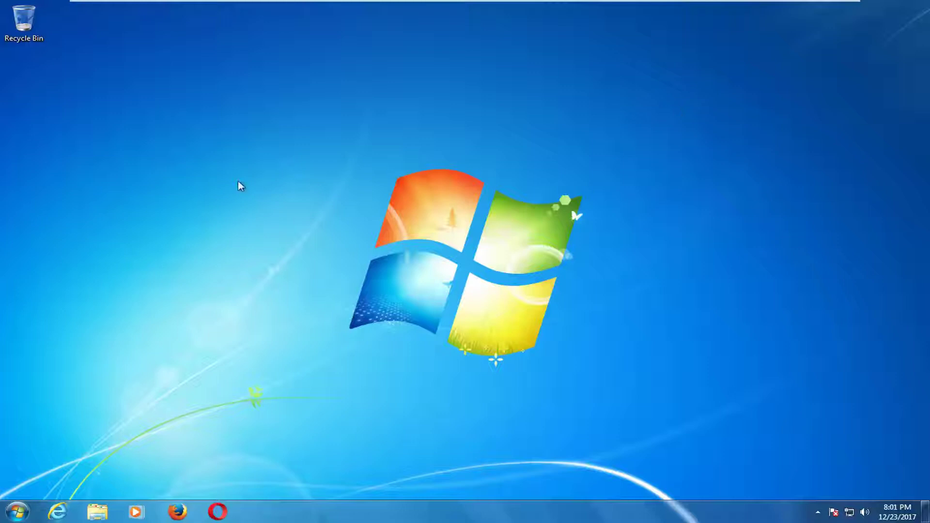
{"action": "left_click", "coordinate": [16, 511]}
{"action": "mouse_move", "coordinate": [225, 482]}
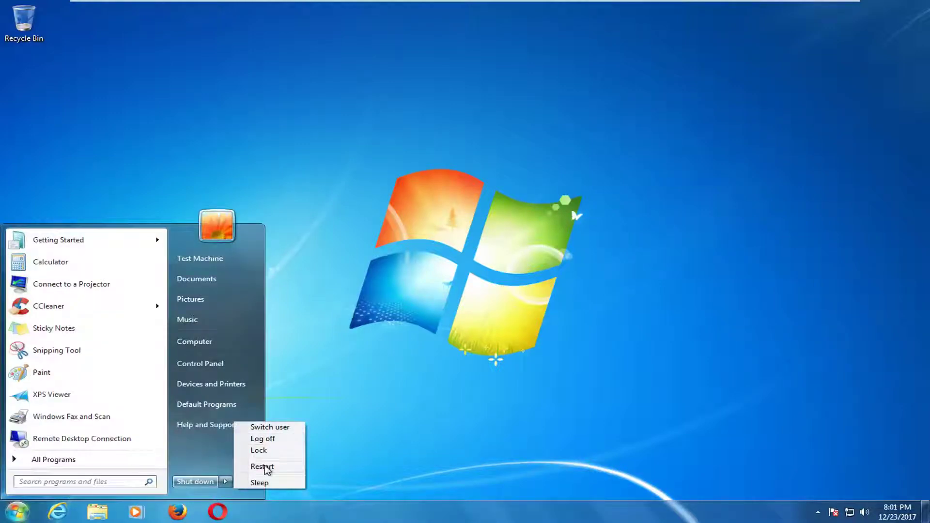
{"action": "left_click", "coordinate": [265, 468]}
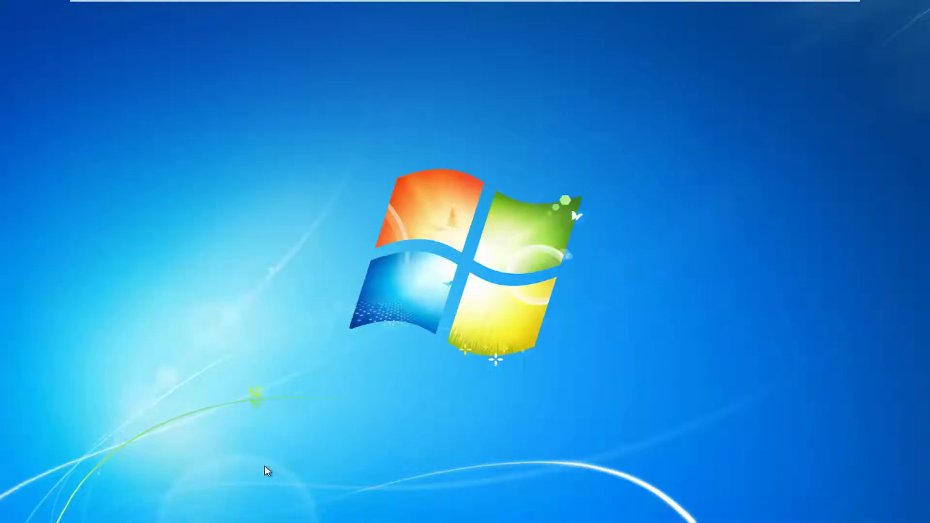